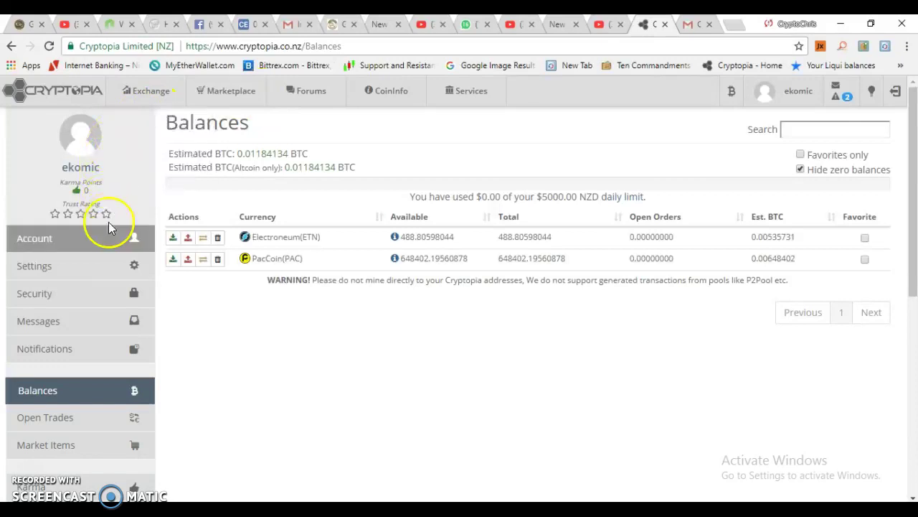
# - Open the wallet's deposit page and display the deposit address for Dogecoin(DOGE)
pyautogui.scroll(1, 147, 233)
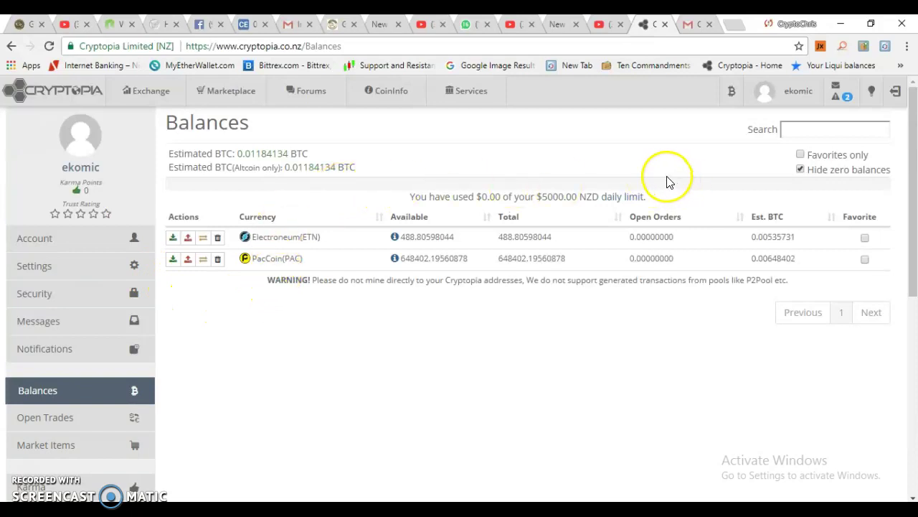
pyautogui.moveTo(736, 104)
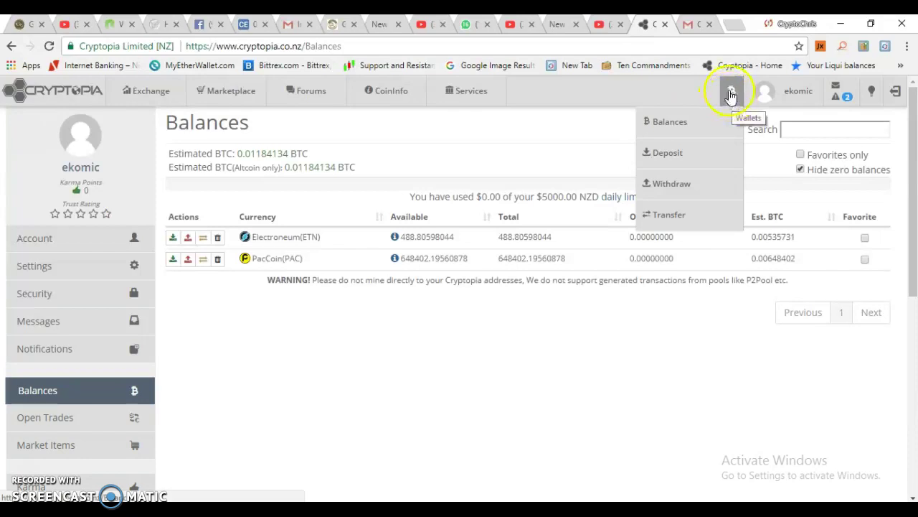
pyautogui.click(691, 154)
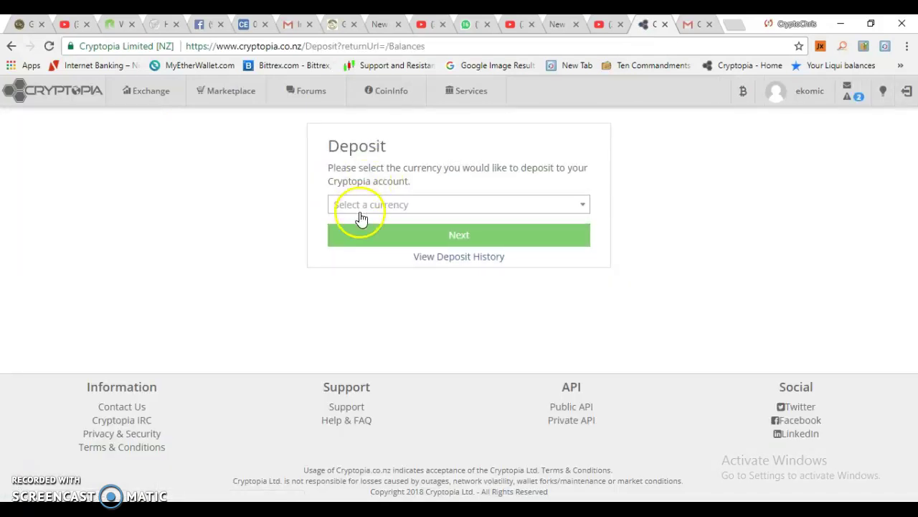
pyautogui.click(364, 205)
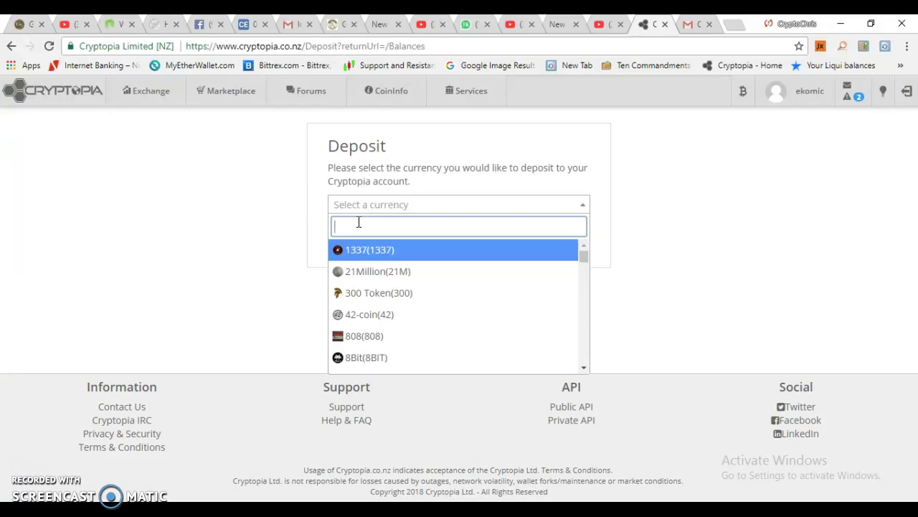
pyautogui.write('do')
pyautogui.click(373, 252)
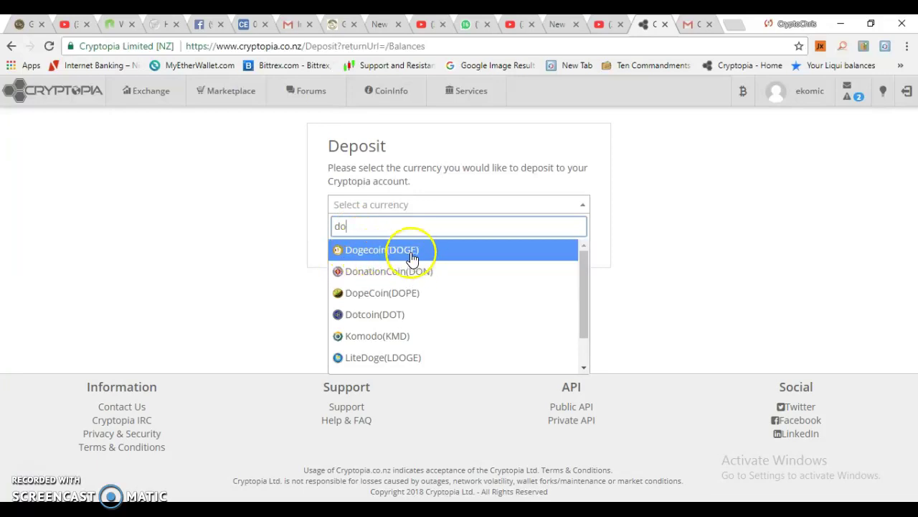
pyautogui.click(412, 255)
pyautogui.click(399, 245)
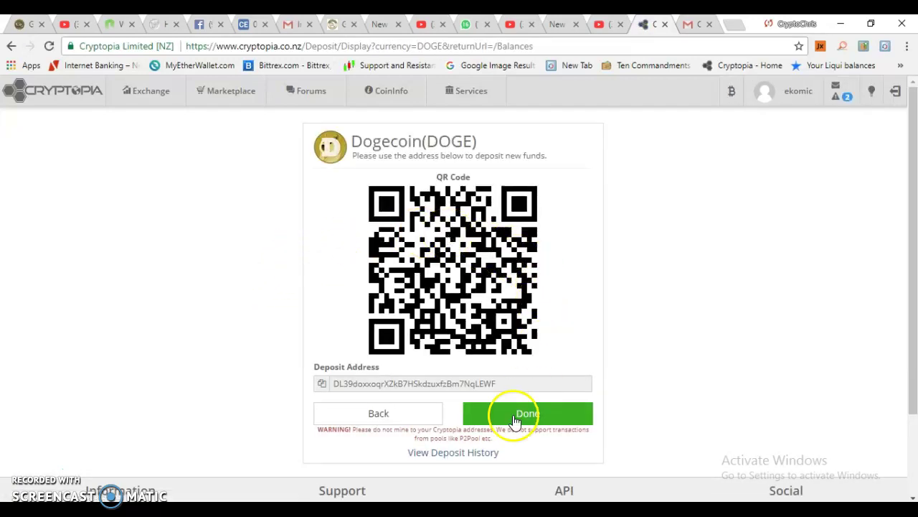
# - Select the full Dogecoin deposit address and finish the deposit view
pyautogui.click(402, 383)
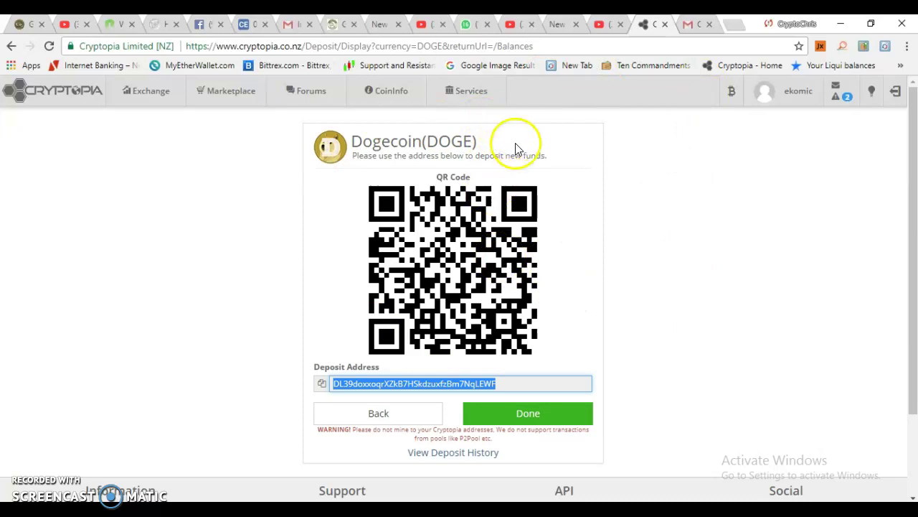
pyautogui.click(521, 416)
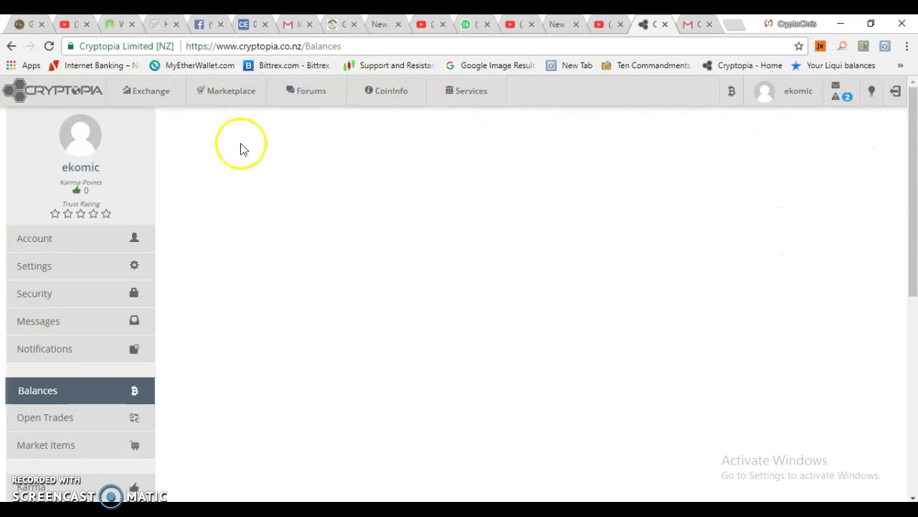
# - Open the exchange's markets page and look through the USDT, NZDT, LTC and DOGE base markets
pyautogui.moveTo(155, 107)
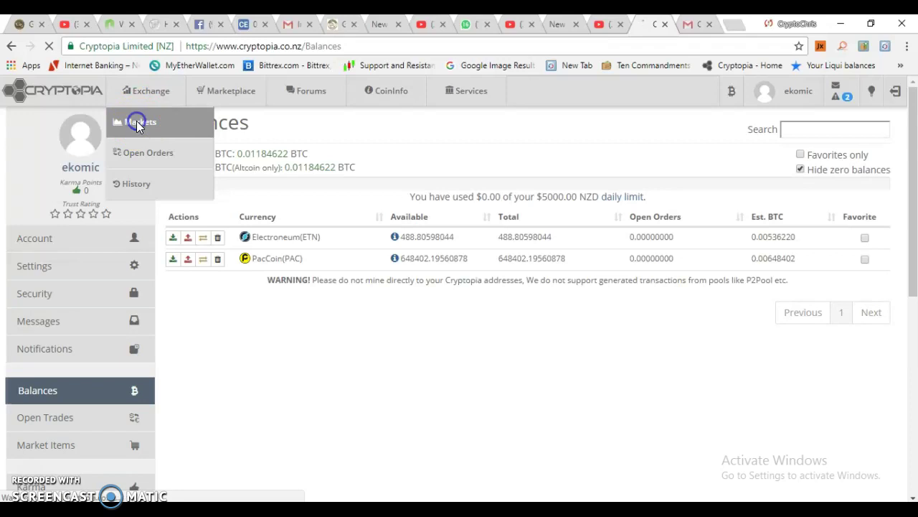
pyautogui.click(136, 122)
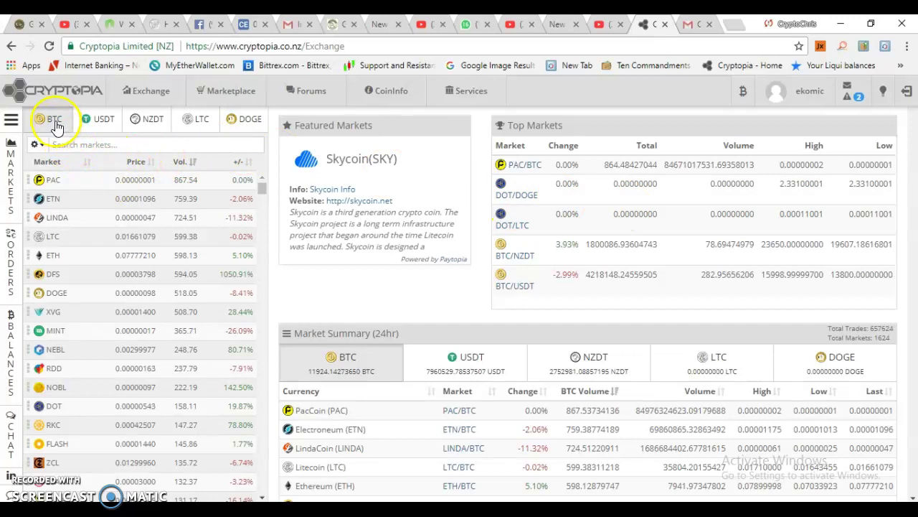
pyautogui.click(103, 119)
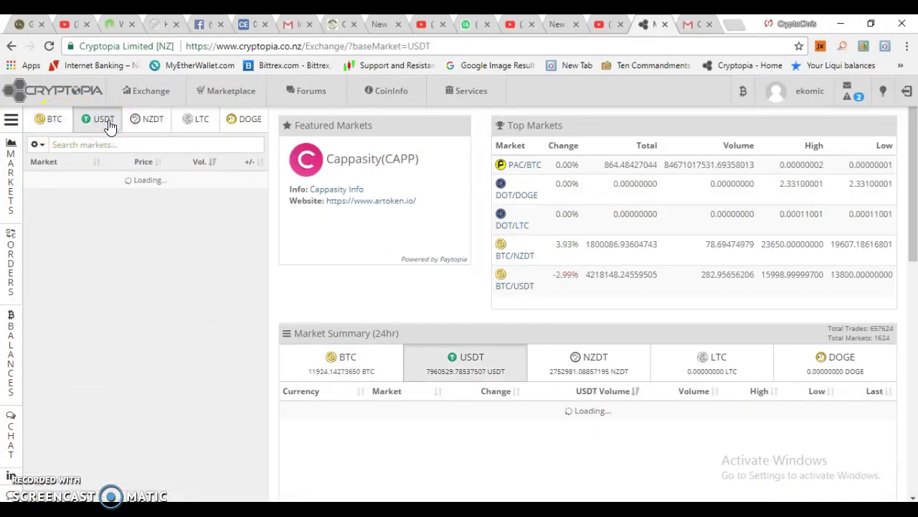
pyautogui.click(144, 122)
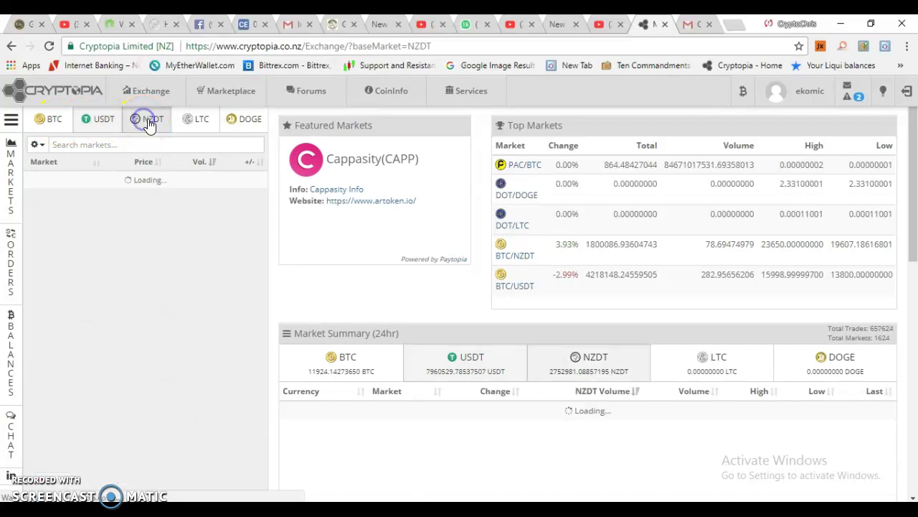
pyautogui.click(198, 119)
pyautogui.click(238, 124)
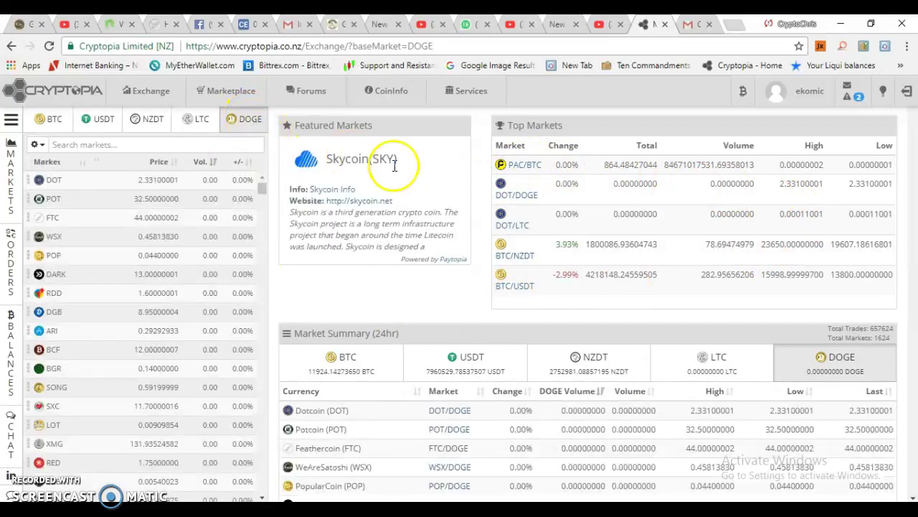
pyautogui.scroll(-3, 540, 294)
pyautogui.scroll(3, 540, 294)
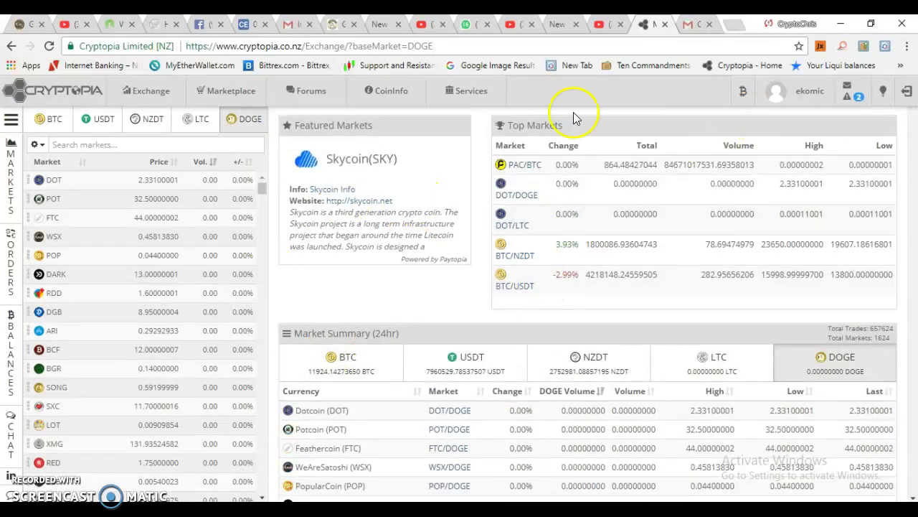
# - Switch to the BTC base market, look over its coin list and open the PAC/BTC pair
pyautogui.click(54, 119)
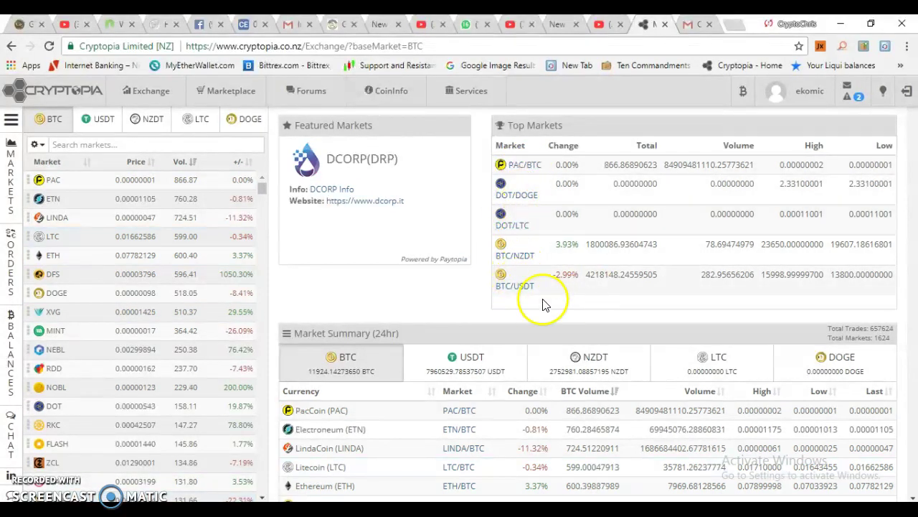
pyautogui.scroll(-1, 547, 426)
pyautogui.scroll(-5, 871, 375)
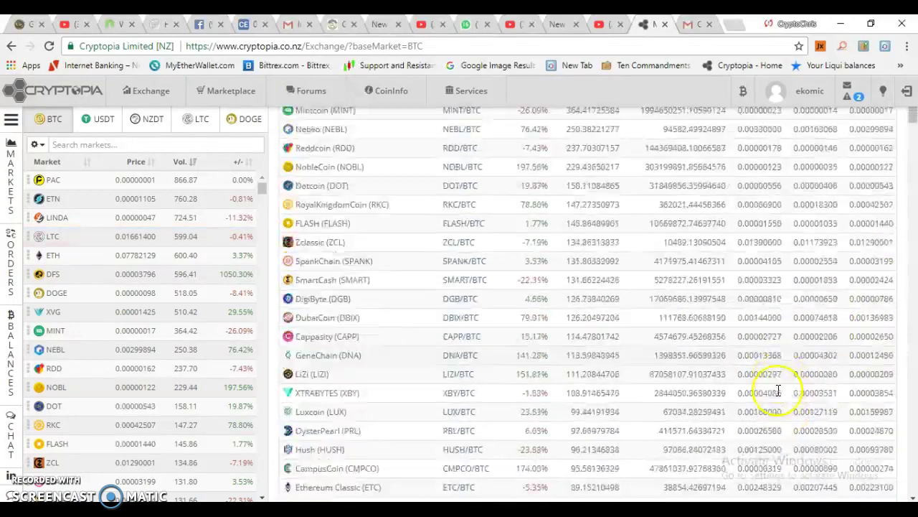
pyautogui.scroll(6, 789, 365)
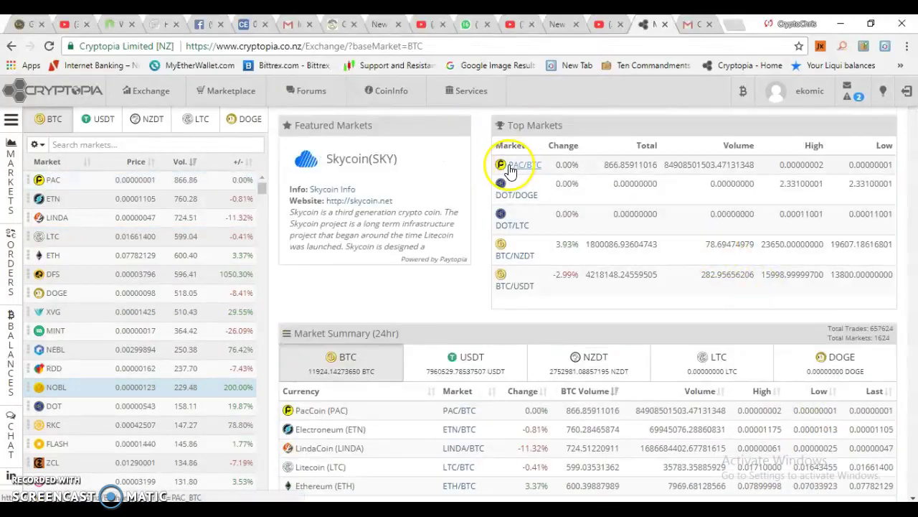
pyautogui.click(525, 167)
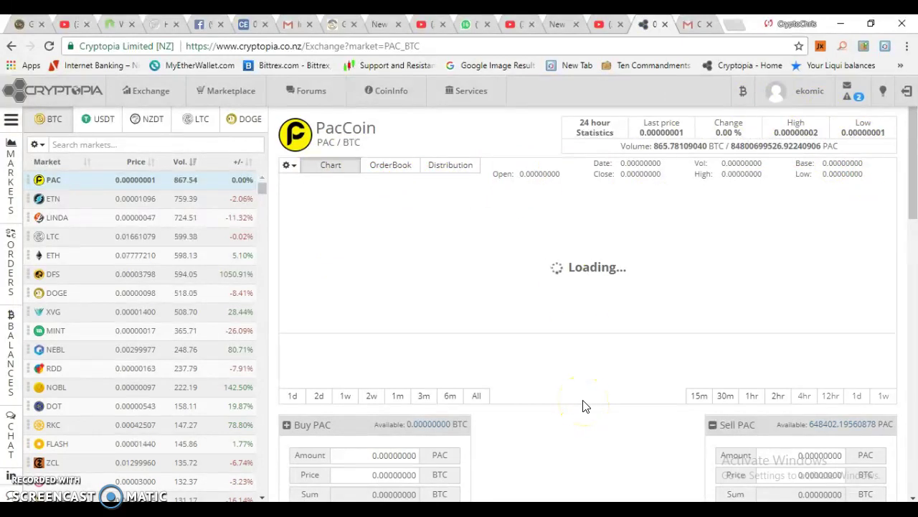
# - Examine the PAC/BTC trading page, including the buy and sell forms, open orders and market history
pyautogui.scroll(-3, 582, 405)
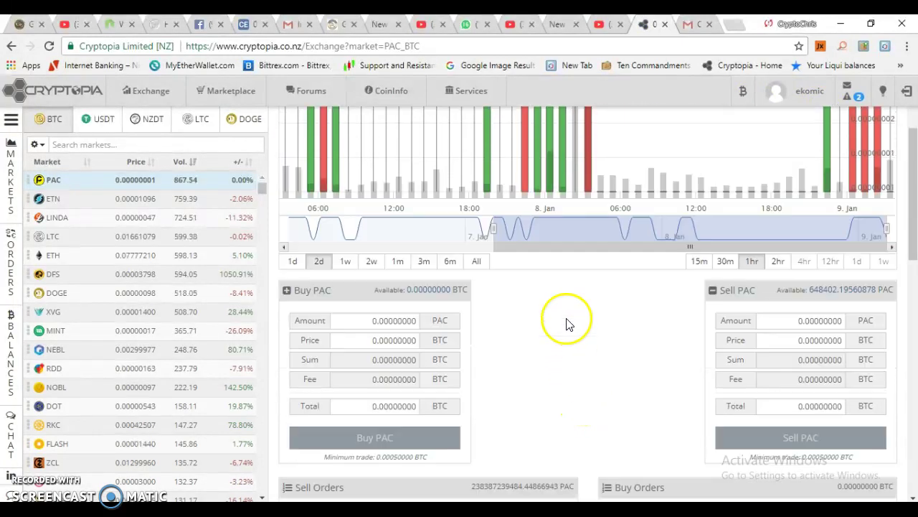
pyautogui.scroll(-5, 562, 240)
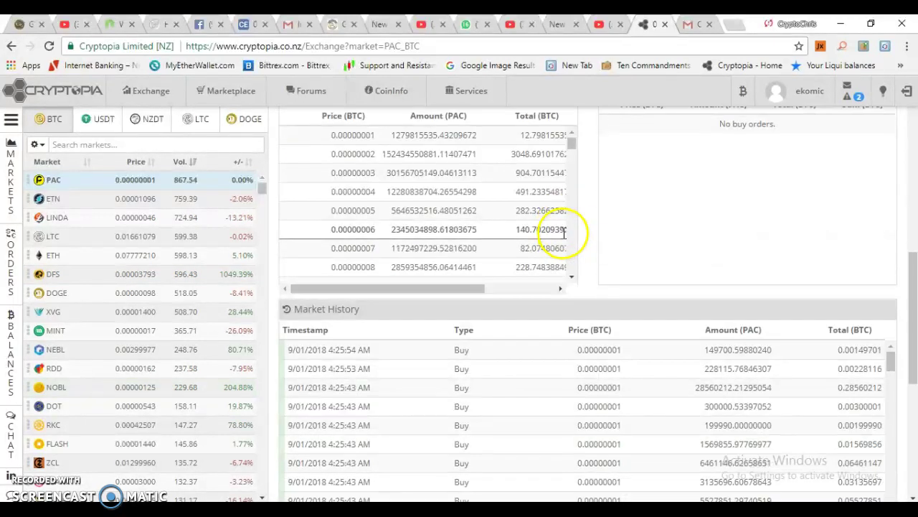
pyautogui.scroll(-2, 566, 247)
pyautogui.scroll(3, 593, 184)
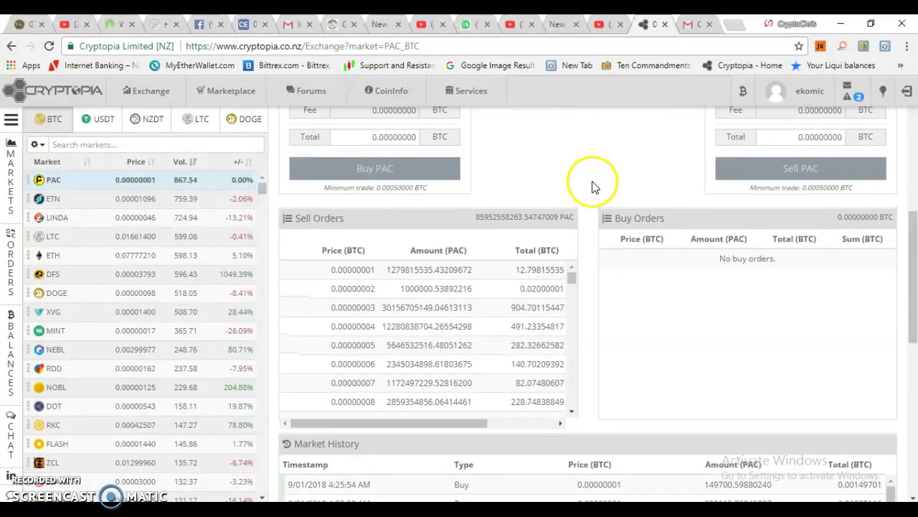
pyautogui.scroll(2, 594, 191)
pyautogui.scroll(-1, 594, 195)
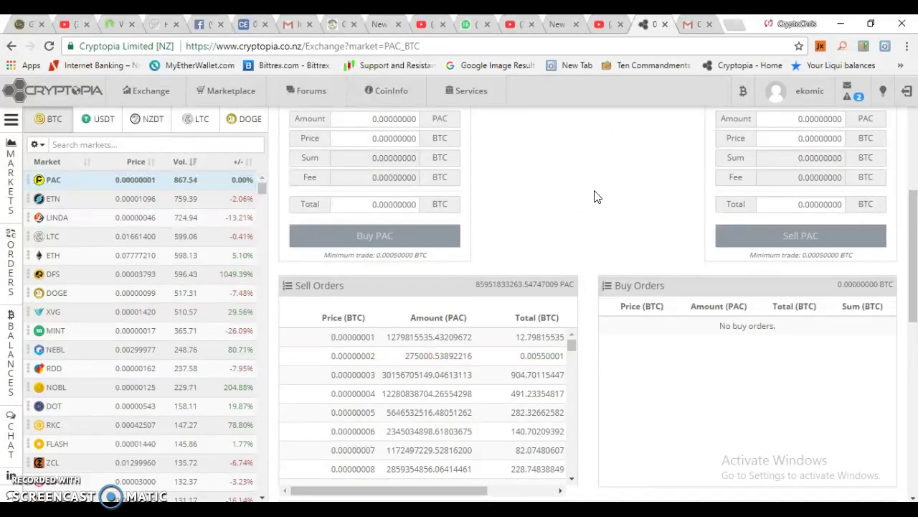
pyautogui.scroll(1, 553, 359)
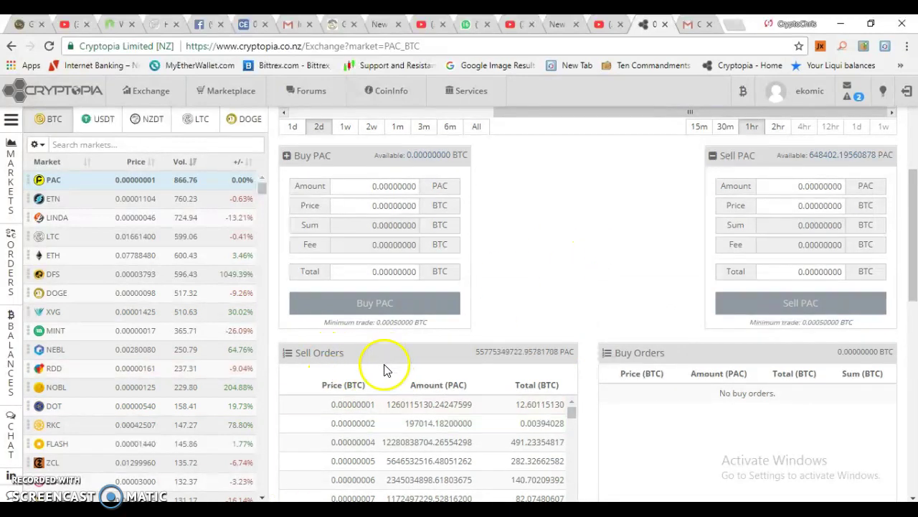
pyautogui.scroll(-1, 384, 370)
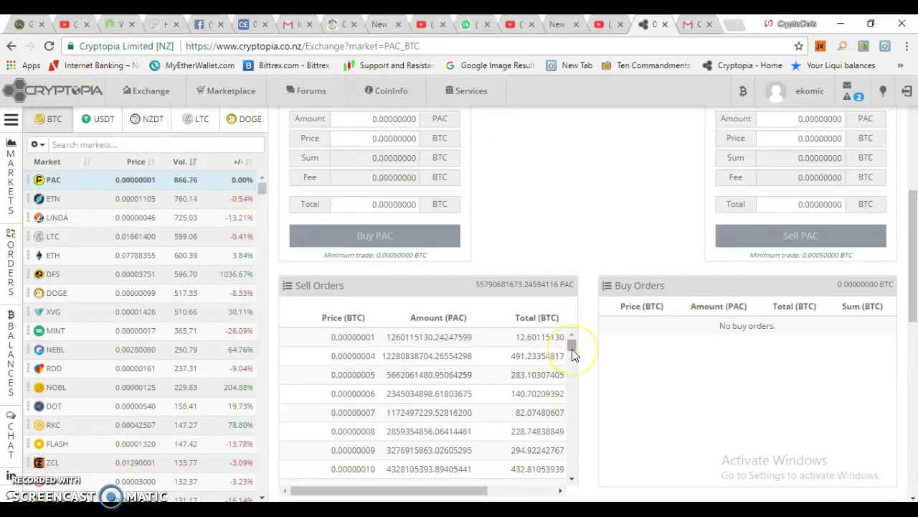
# - Browse the higher-priced PAC sell orders and compare them with the trade forms and the buy orders list
pyautogui.scroll(-5, 573, 350)
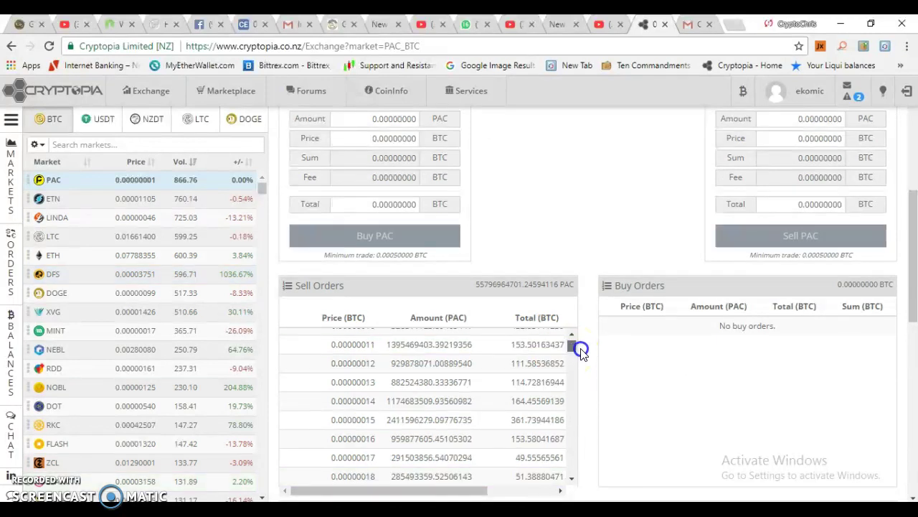
pyautogui.click(452, 359)
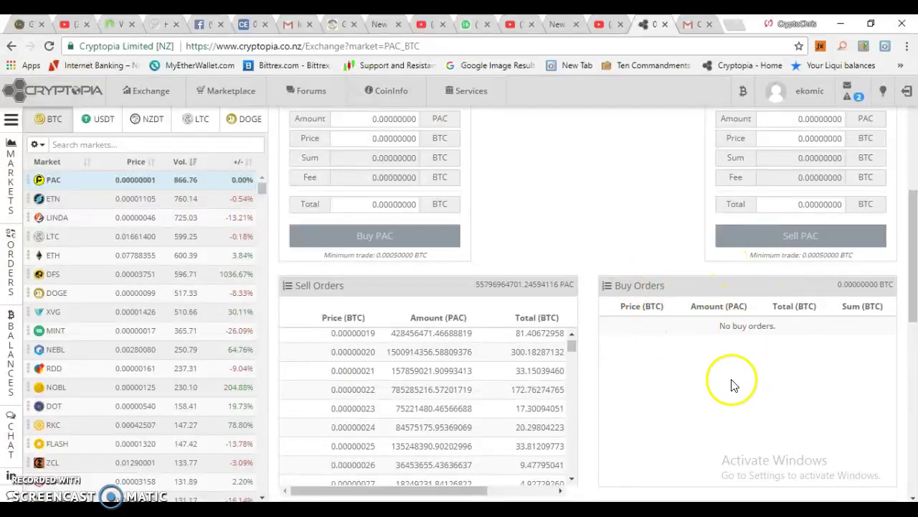
pyautogui.scroll(1, 467, 384)
pyautogui.scroll(2, 566, 234)
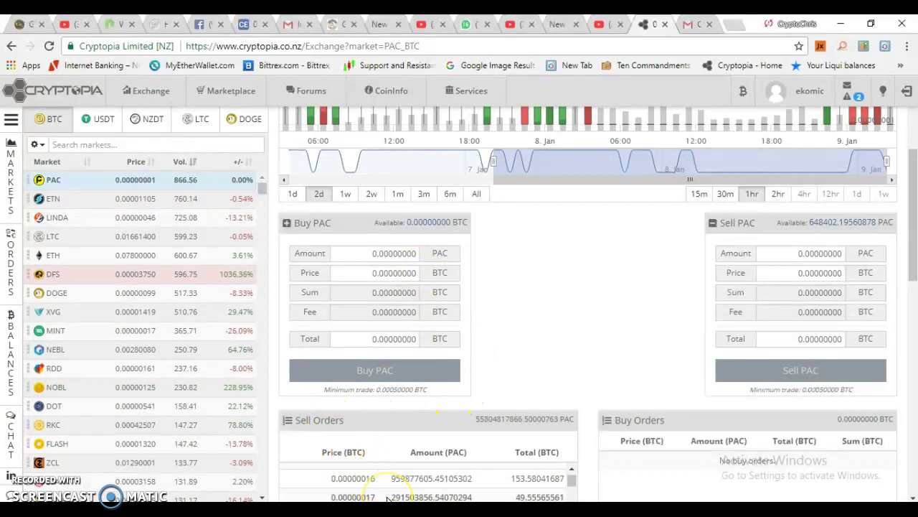
pyautogui.click(380, 495)
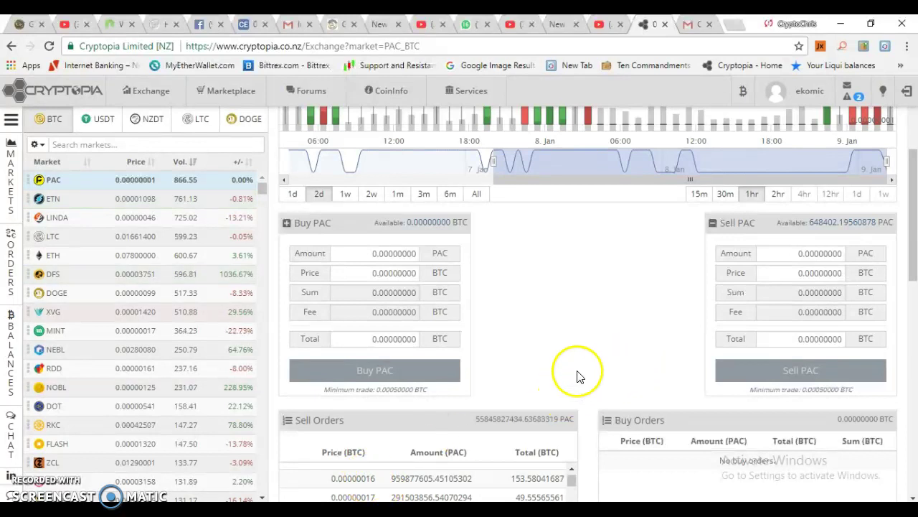
pyautogui.scroll(-2, 587, 357)
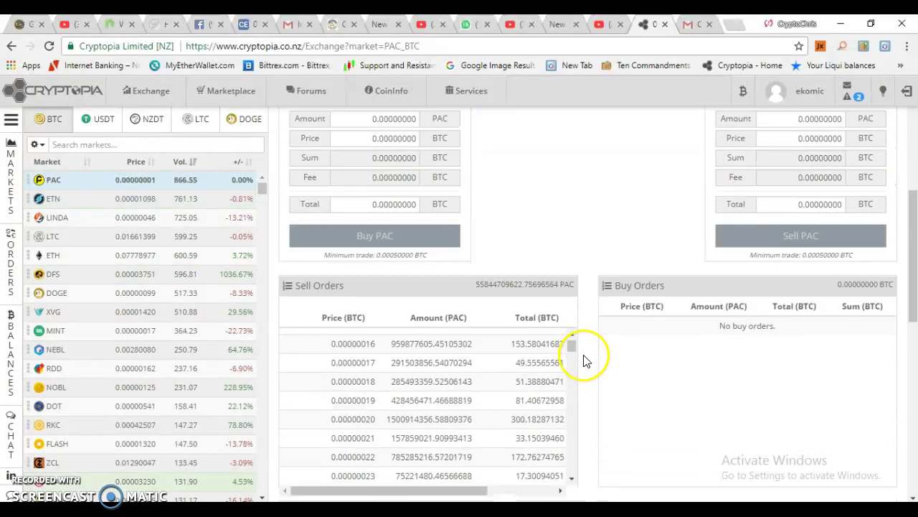
pyautogui.scroll(4, 459, 368)
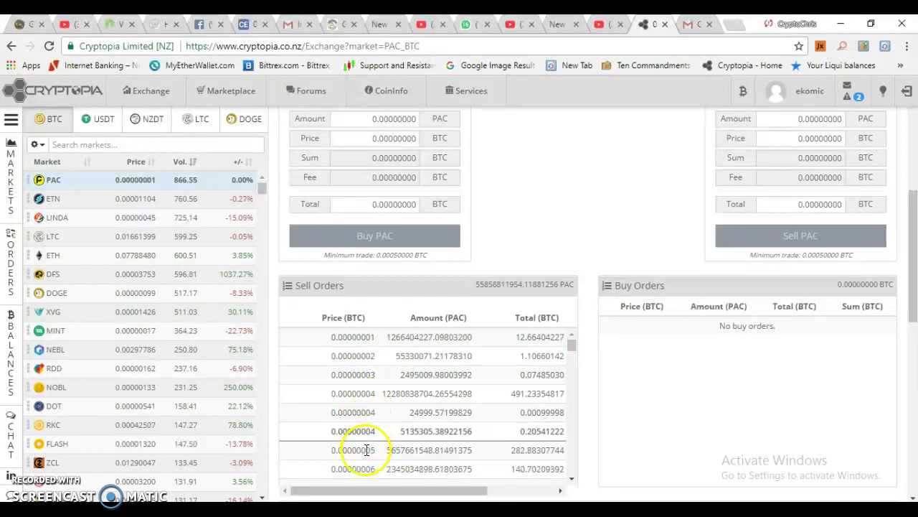
# - Fill the PAC trade forms from the sell order priced at 0.00000001 BTC
pyautogui.click(366, 336)
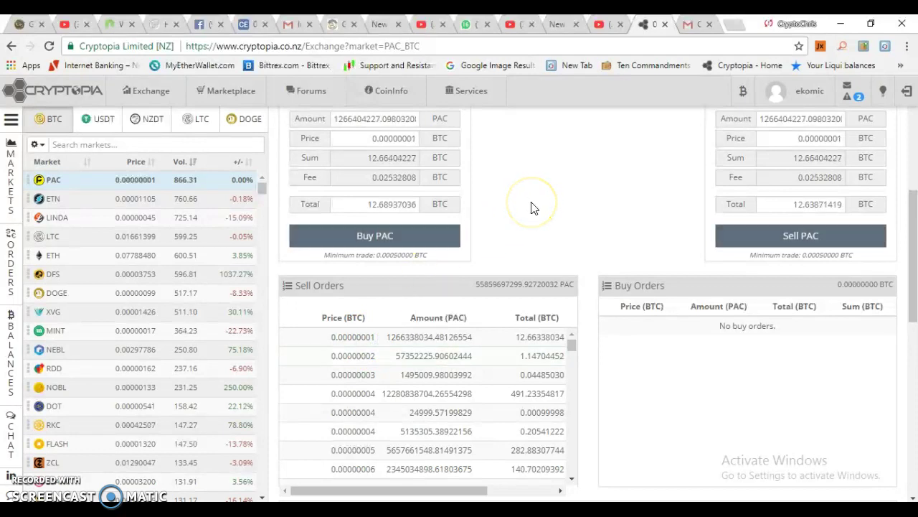
pyautogui.scroll(1, 531, 207)
pyautogui.scroll(1, 531, 207)
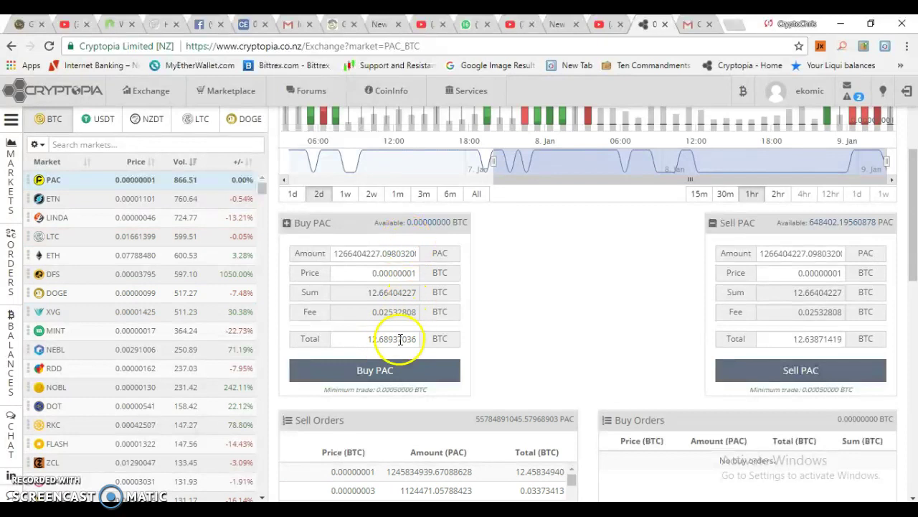
# - Set the PAC purchase total to 0.5 BTC and try to submit the buy order
pyautogui.doubleClick(396, 342)
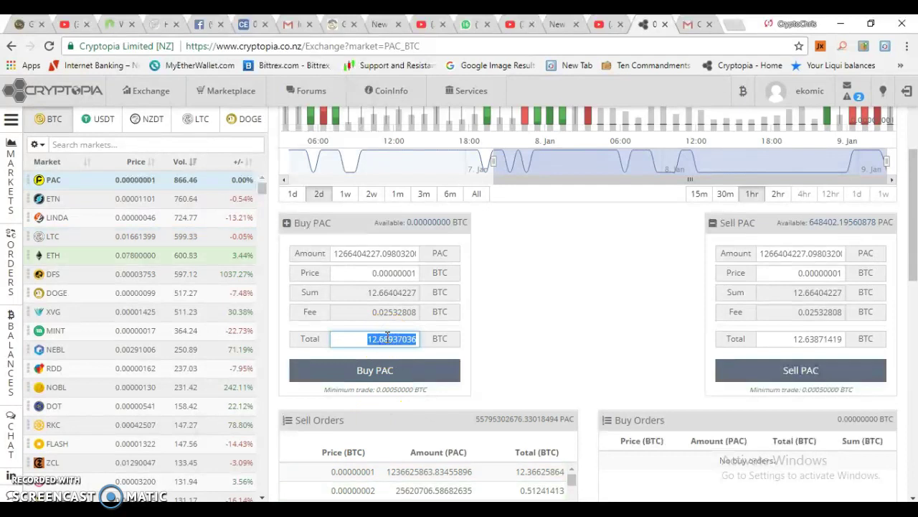
pyautogui.write('0')
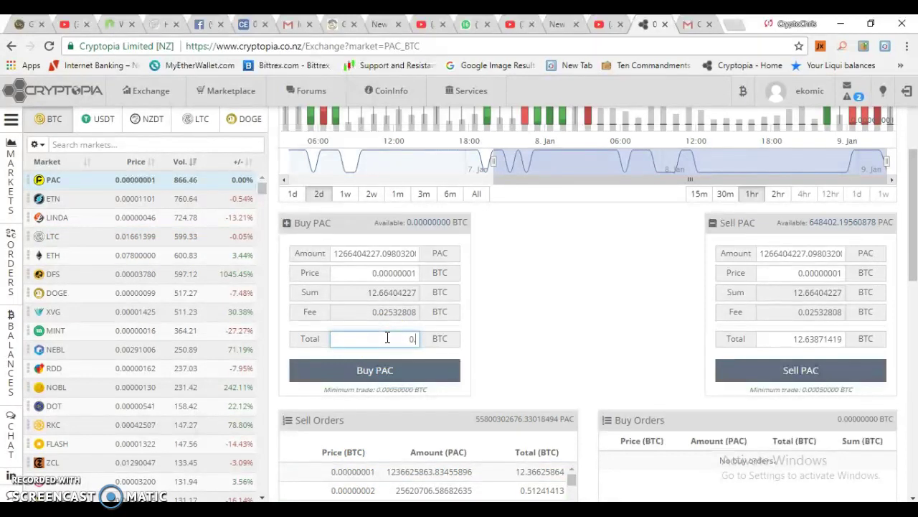
pyautogui.write('.5')
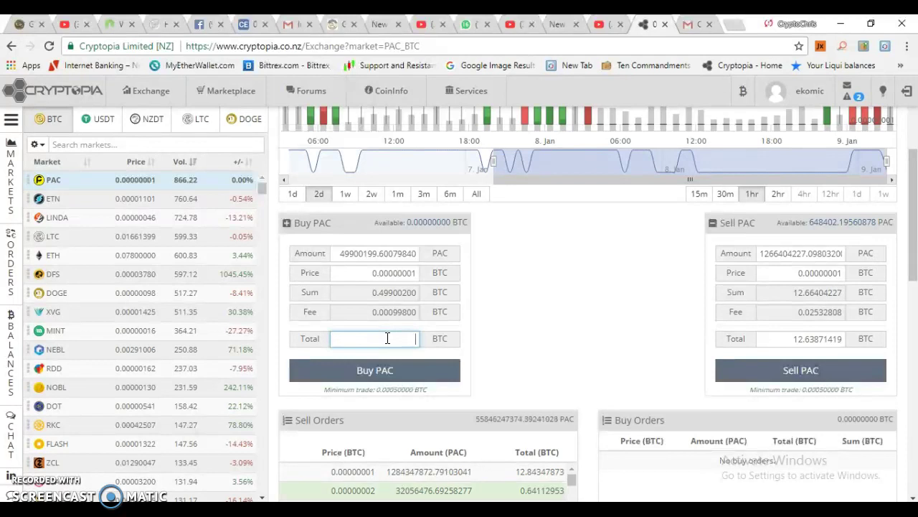
pyautogui.click(421, 223)
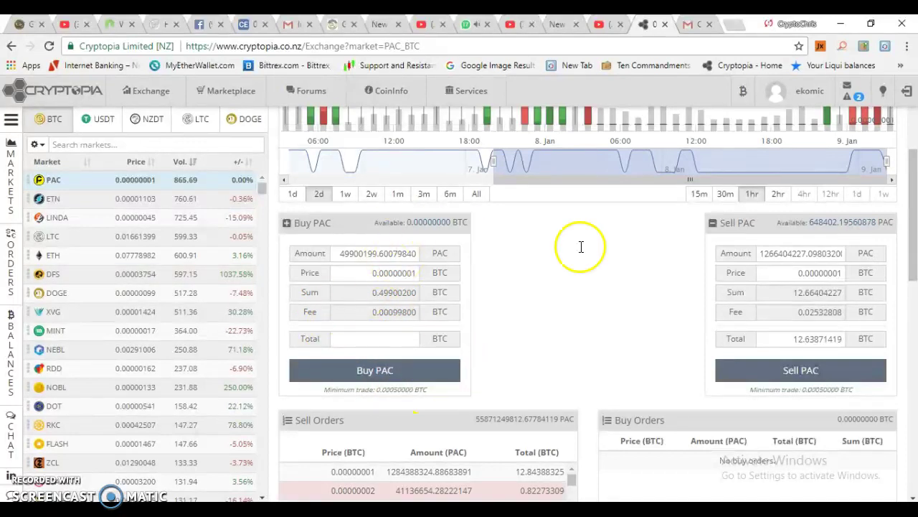
pyautogui.click(371, 371)
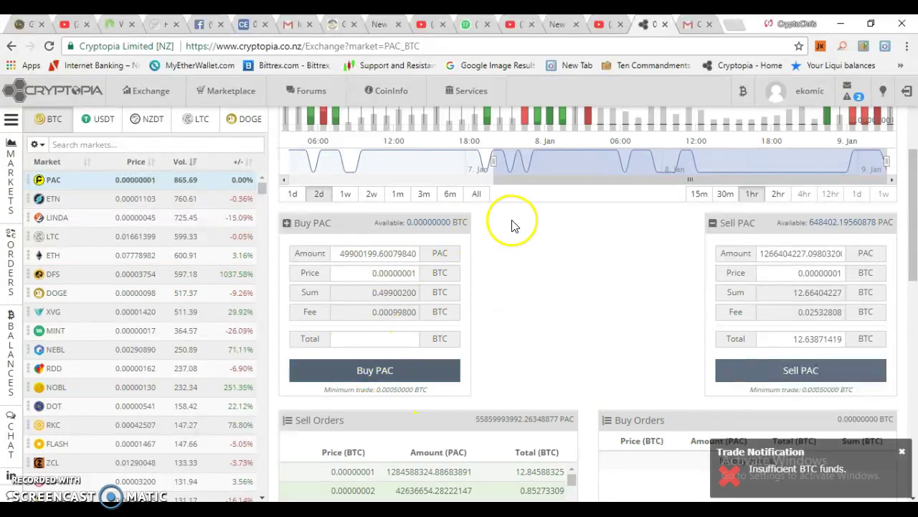